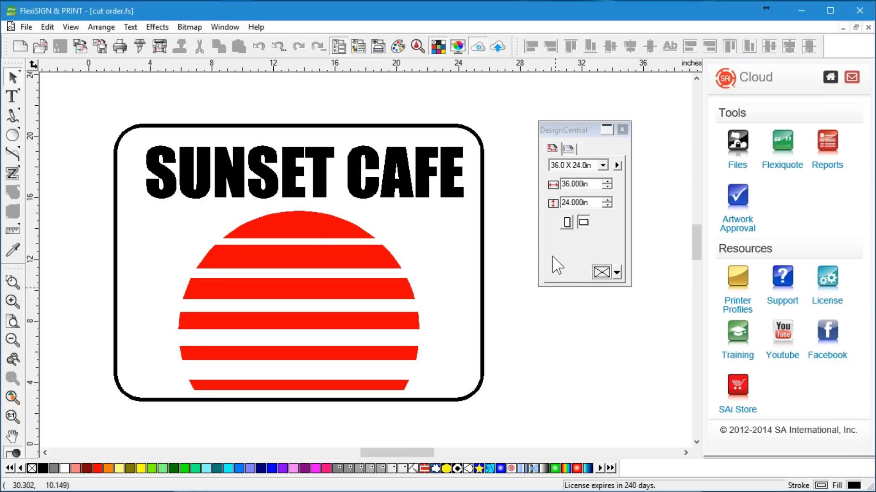
Step: Open the Arrange menu to reveal the Cut Order submenu with Reorder and Preview
left_click(100, 28)
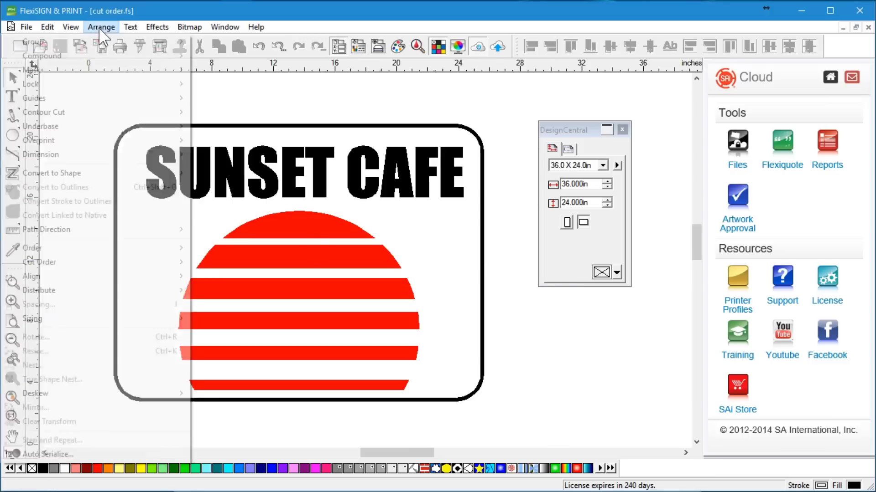
mouse_move(87, 264)
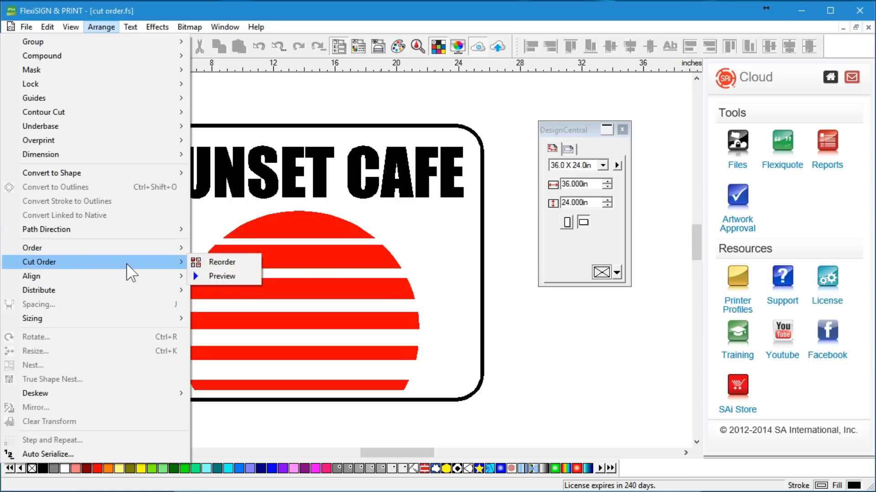
Step: Enter Cut Order Reorder and filter the colour to Red, then All colors, then Black
left_click(221, 264)
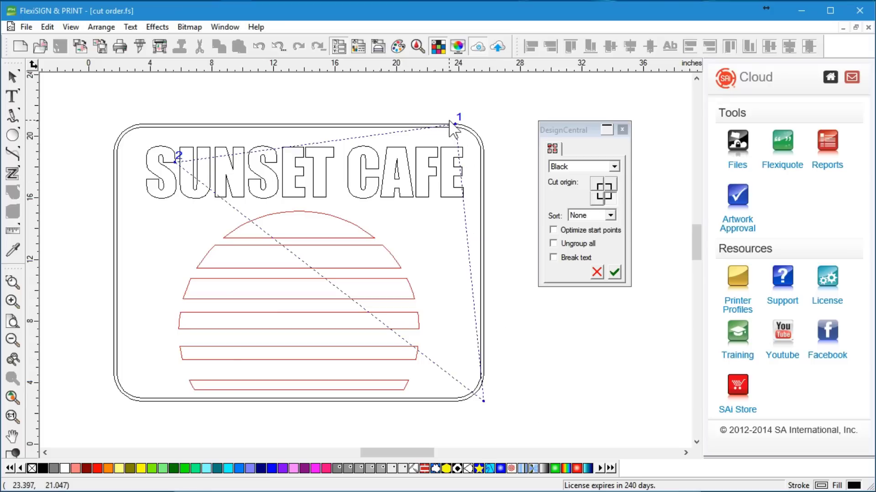
left_click(569, 168)
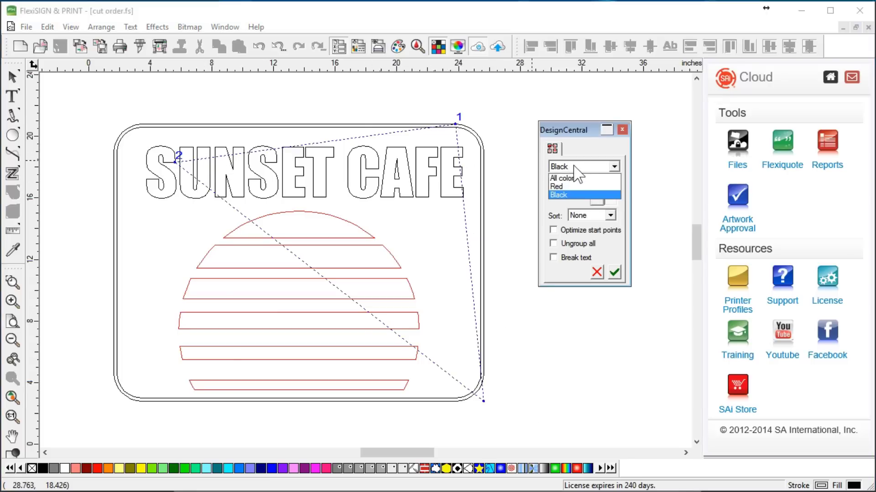
left_click(567, 193)
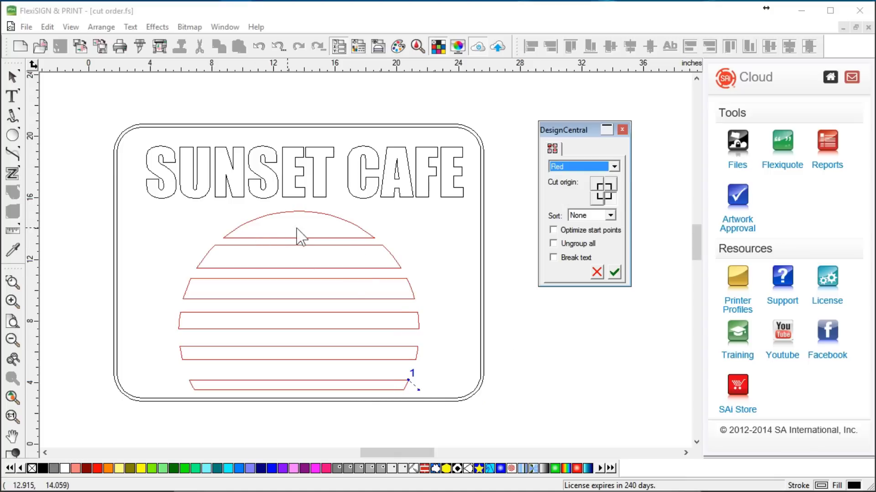
left_click(575, 167)
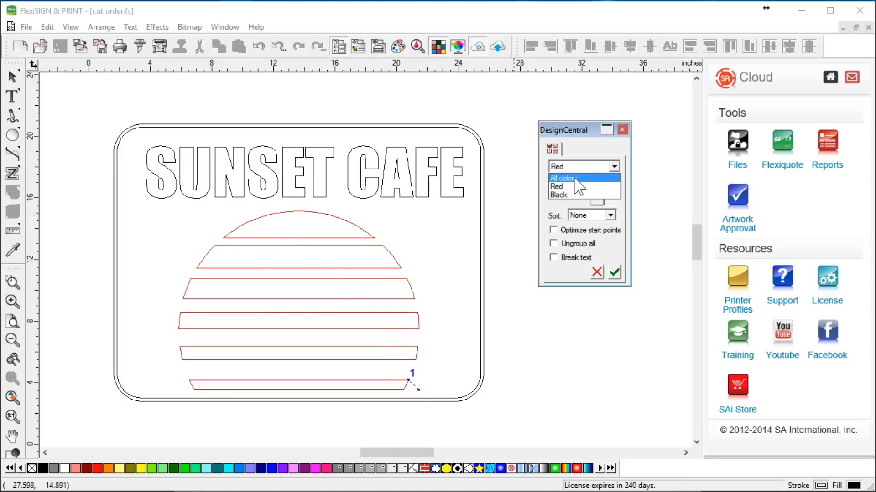
left_click(575, 177)
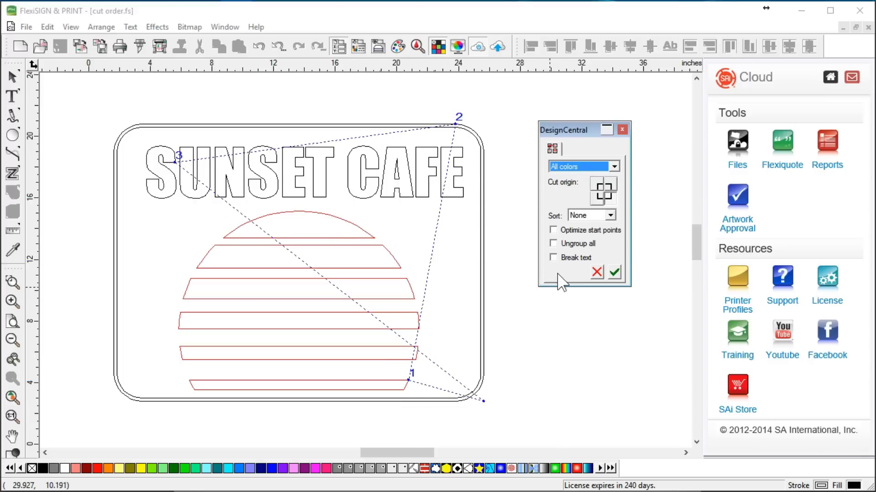
left_click(572, 168)
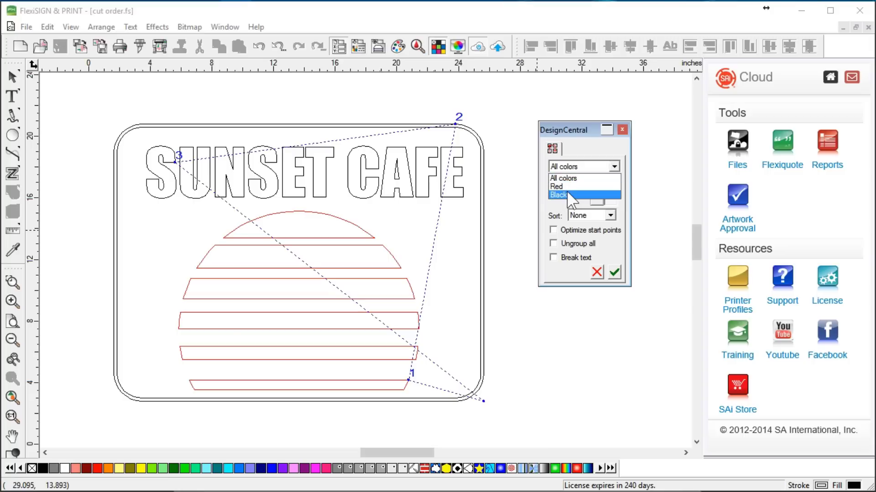
left_click(566, 194)
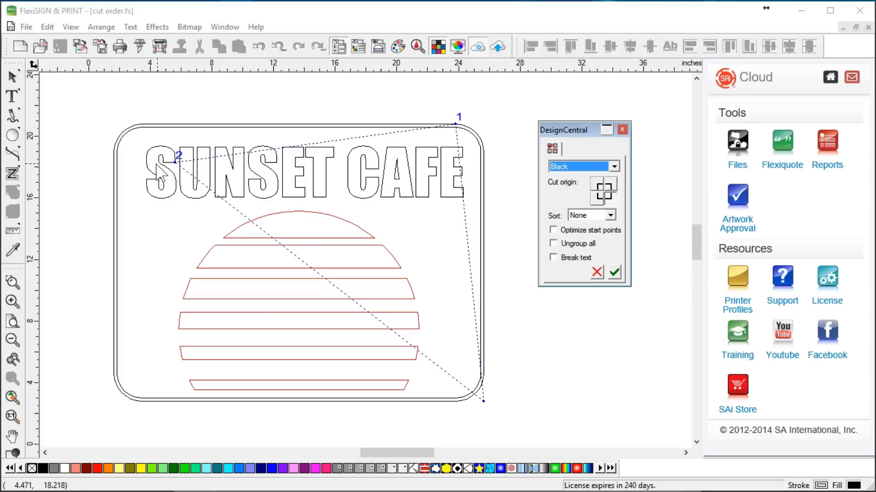
Step: Order lettering before border, enable Break text and Optimize start points, and sort by Maximize speed
left_click(177, 157)
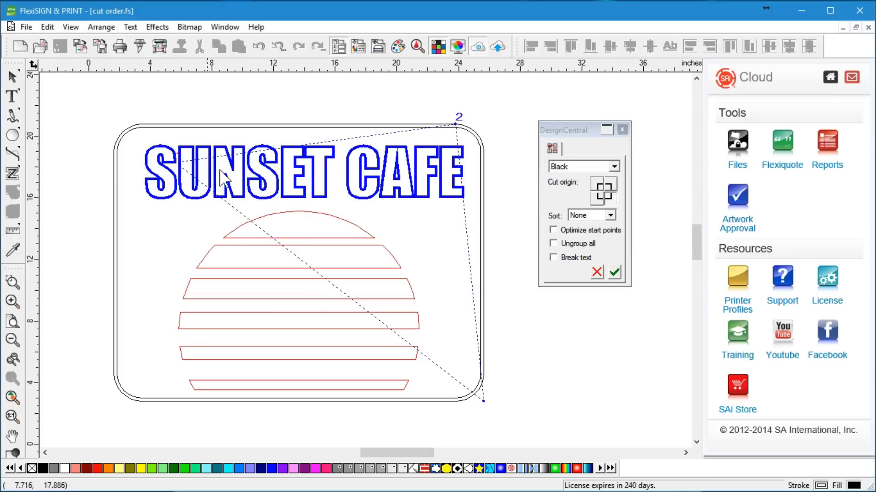
left_click(456, 125)
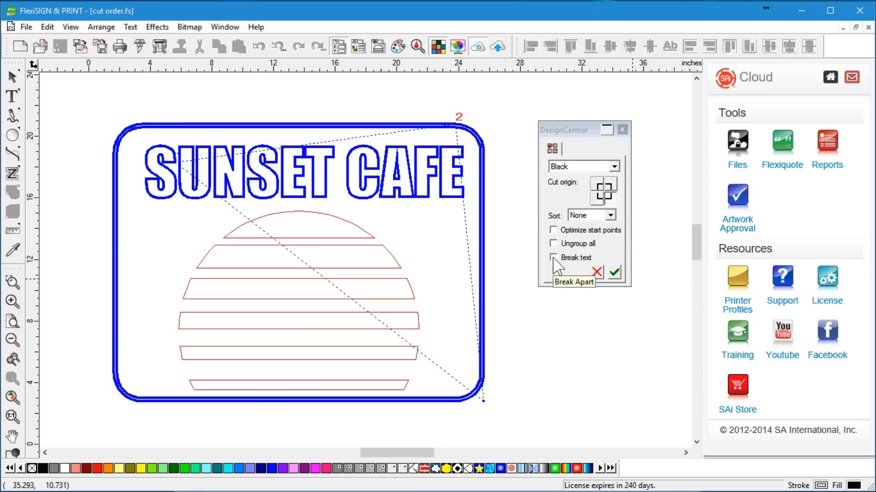
left_click(553, 258)
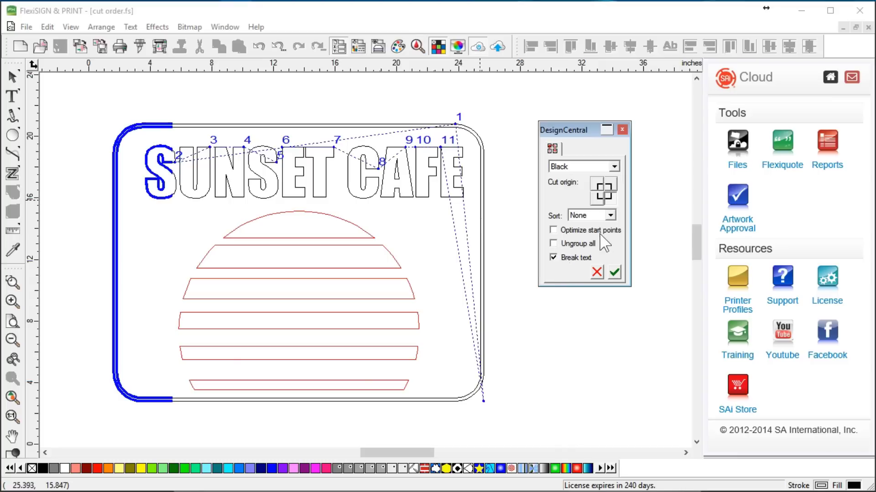
left_click(554, 231)
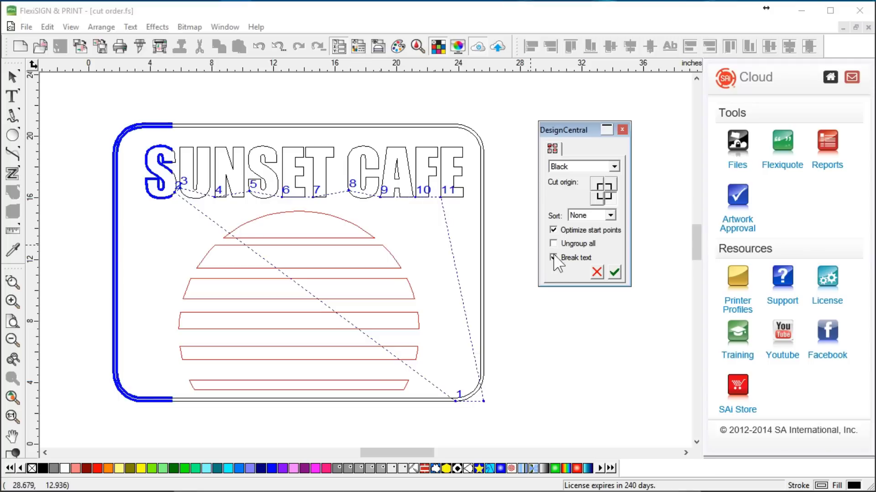
left_click(592, 218)
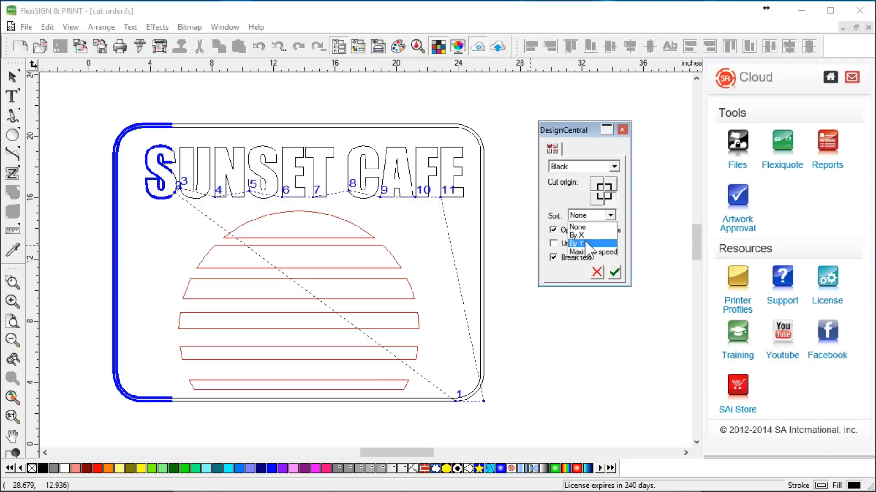
left_click(591, 252)
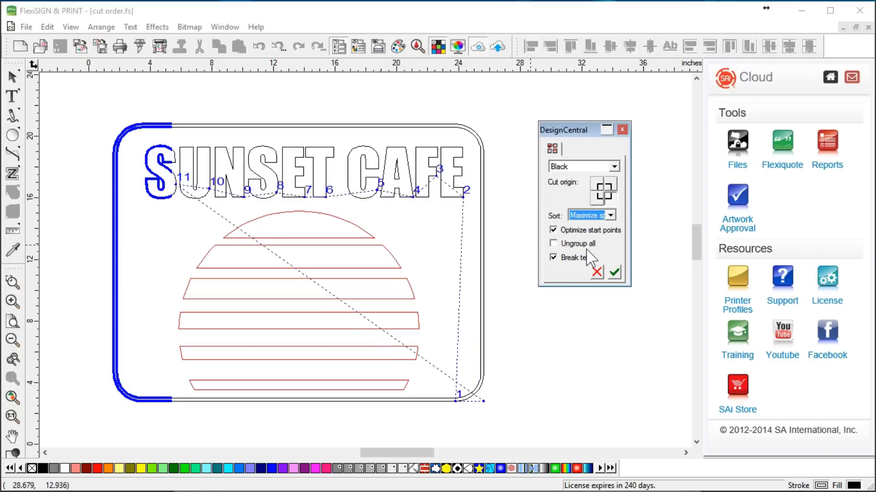
Step: Cut letters right to left (E, F, A, C, T, E, S, N, U, S), then the border, and apply
left_click(449, 197)
left_click(426, 196)
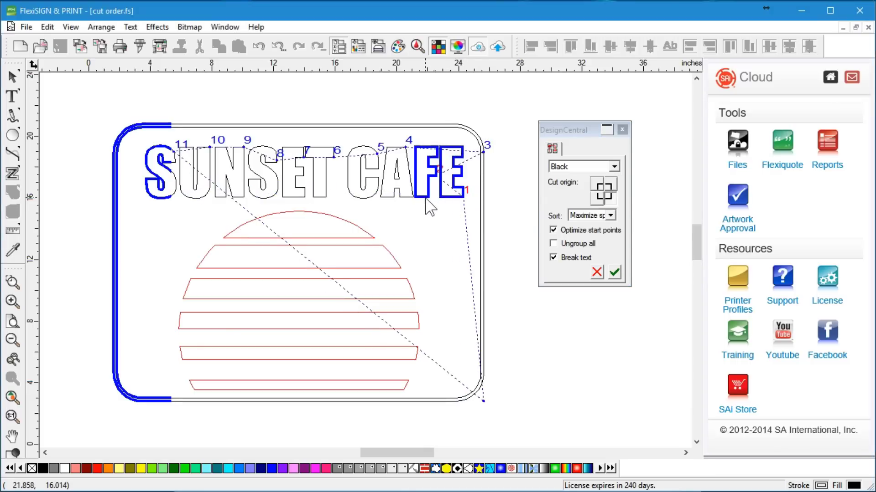
left_click(402, 203)
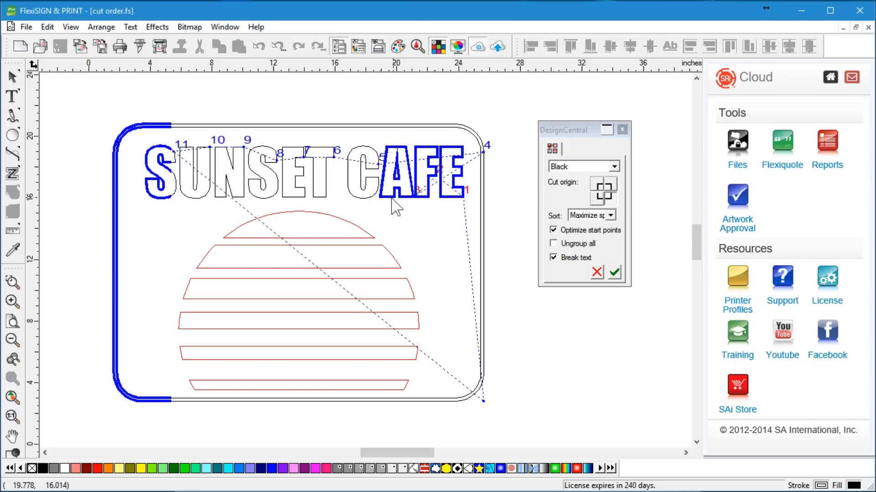
left_click(373, 204)
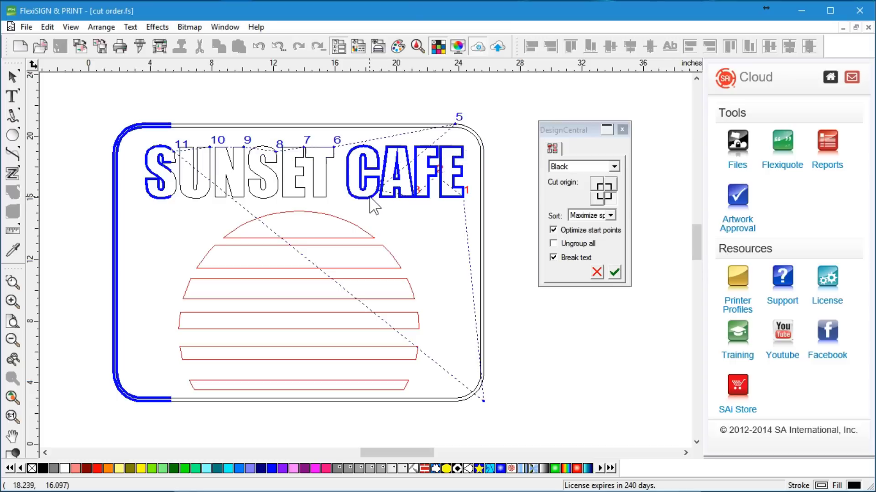
left_click(318, 198)
left_click(293, 198)
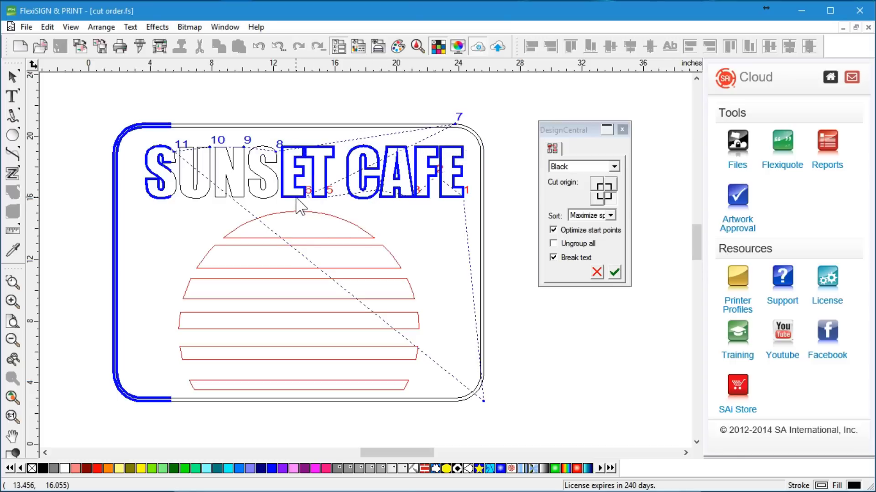
left_click(273, 197)
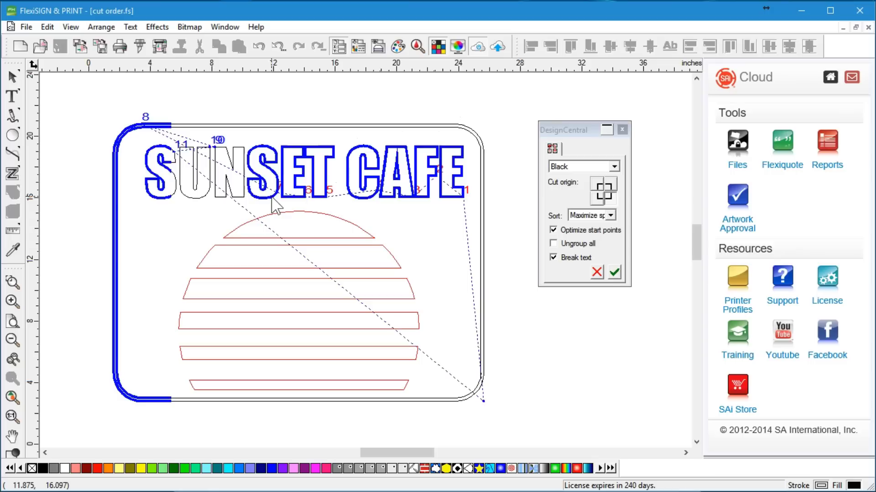
left_click(236, 198)
left_click(205, 196)
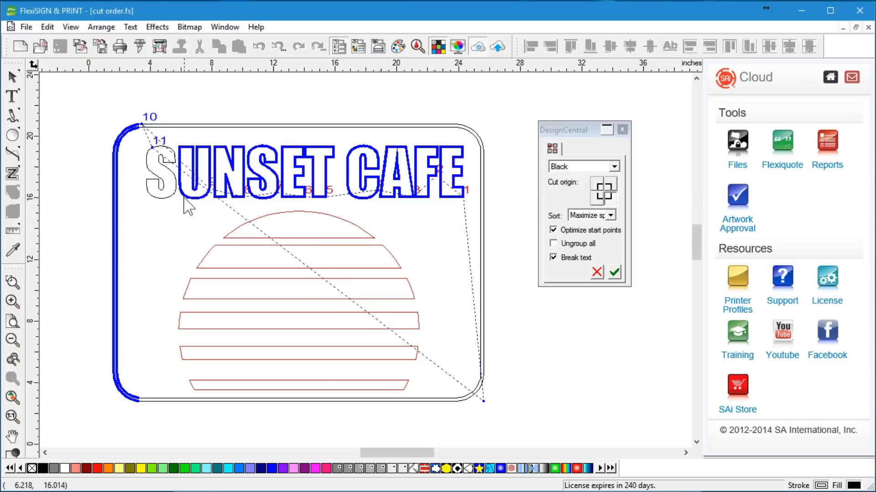
left_click(173, 201)
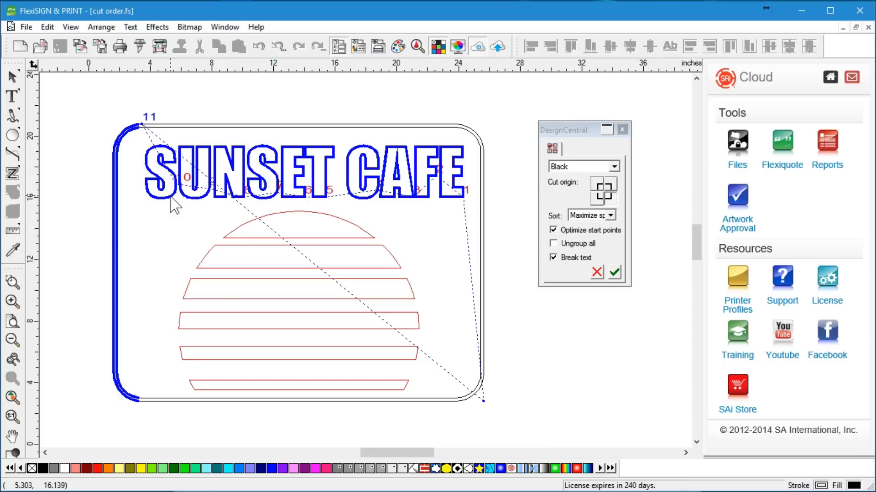
left_click(157, 128)
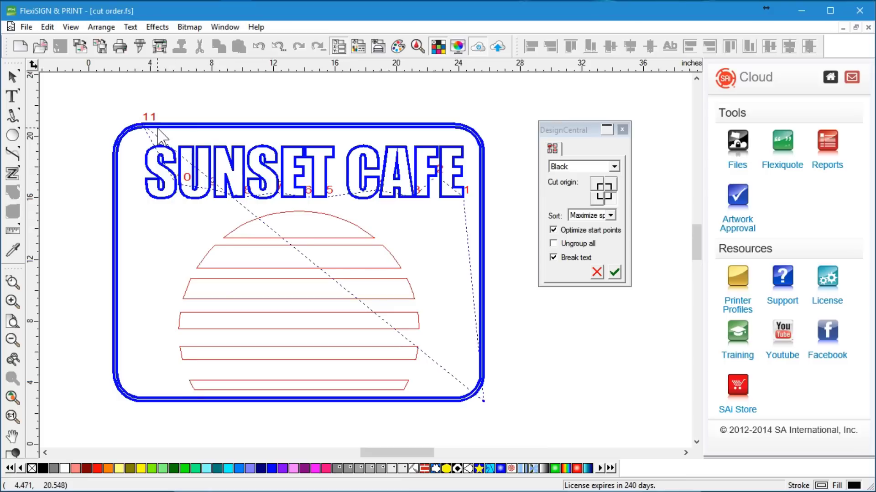
left_click(614, 272)
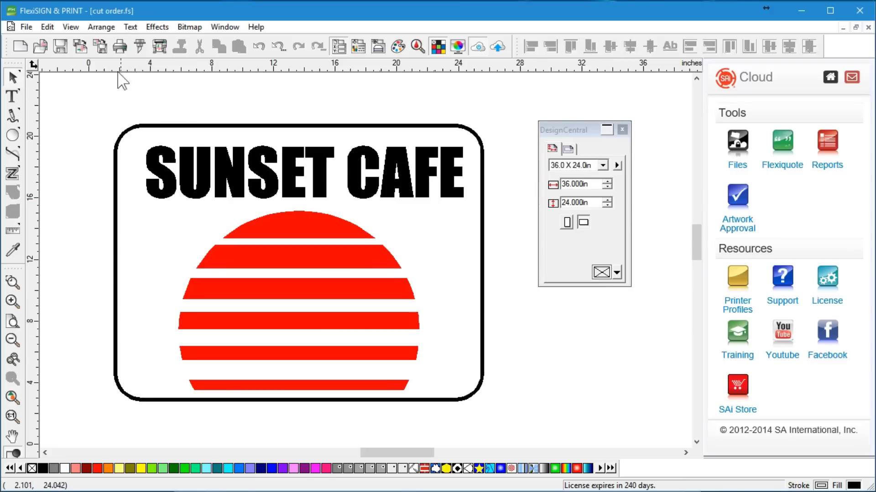
Step: Start the Cut Order Preview, set the cut origin corner, and filter it to Black
left_click(96, 27)
mouse_move(118, 261)
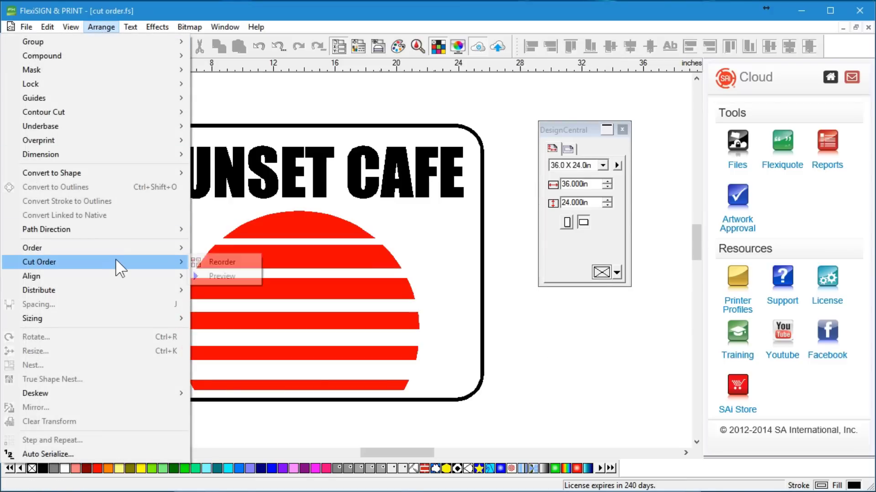
left_click(217, 276)
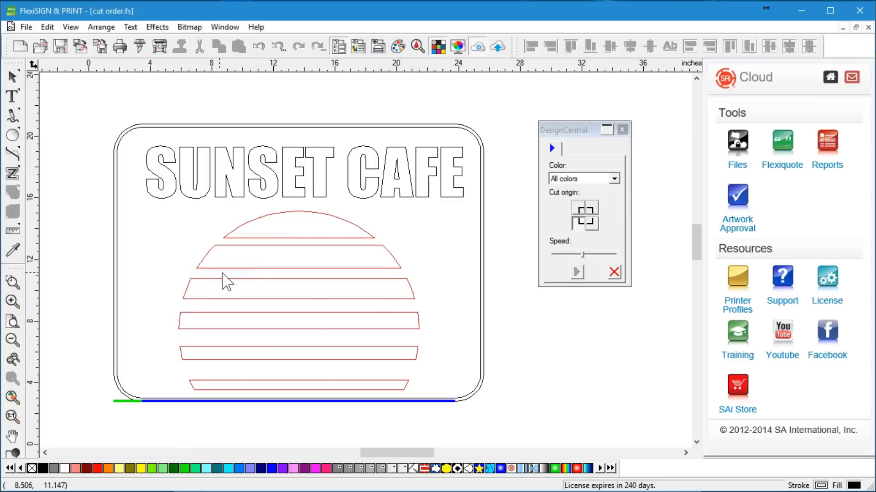
left_click(589, 223)
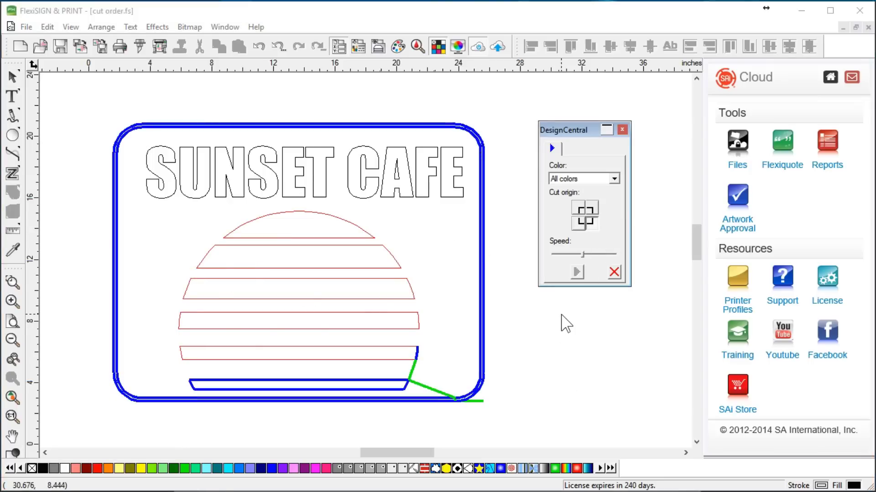
left_click(614, 178)
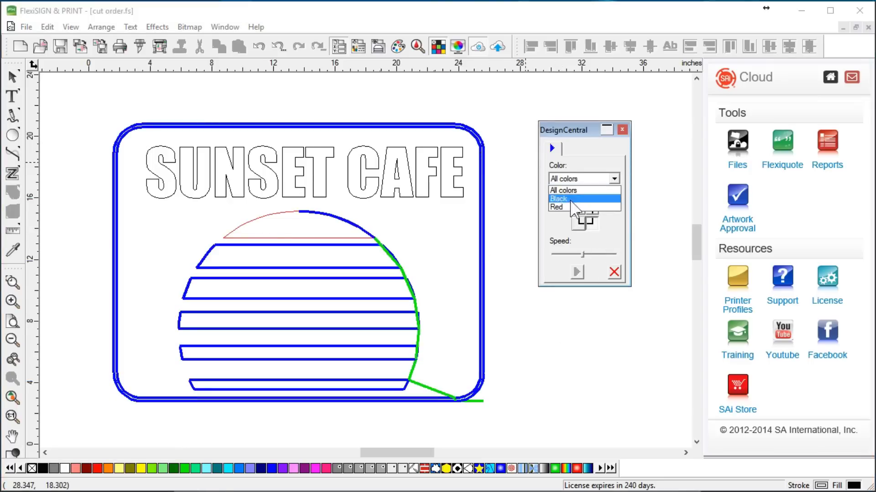
left_click(564, 199)
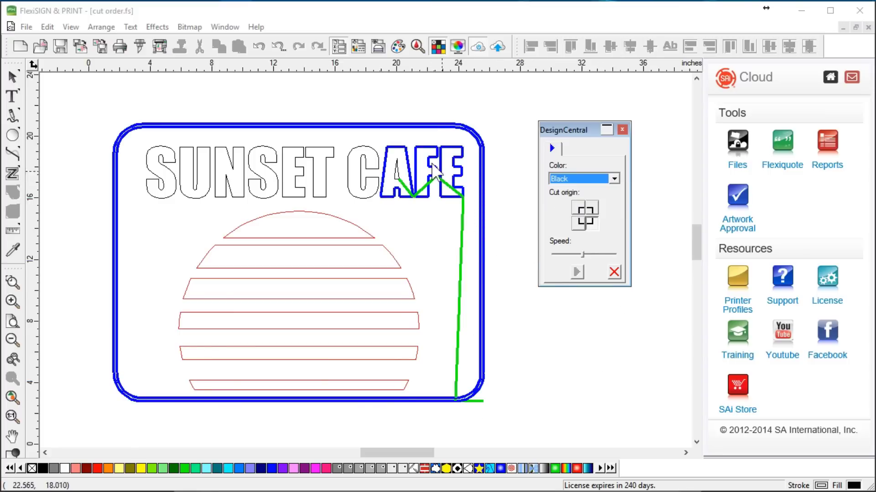
Step: Cancel the running preview and return to Cut Order Reorder mode
left_click(550, 329)
left_click(613, 272)
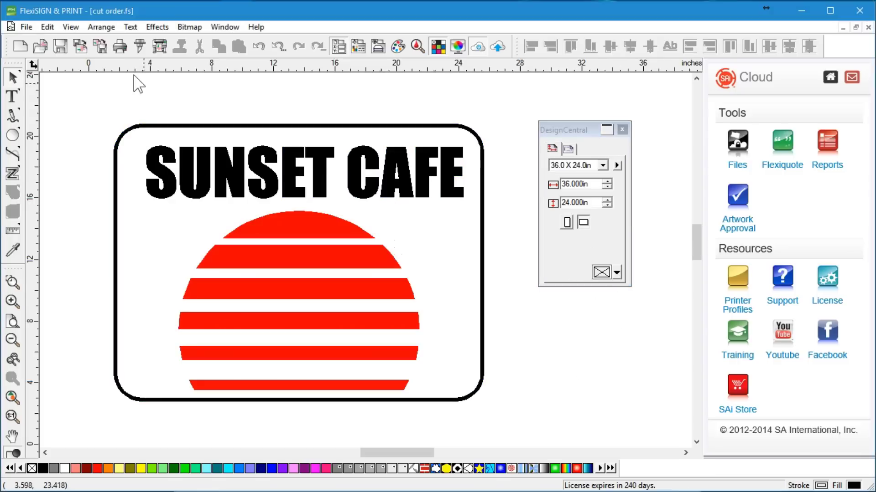
left_click(101, 27)
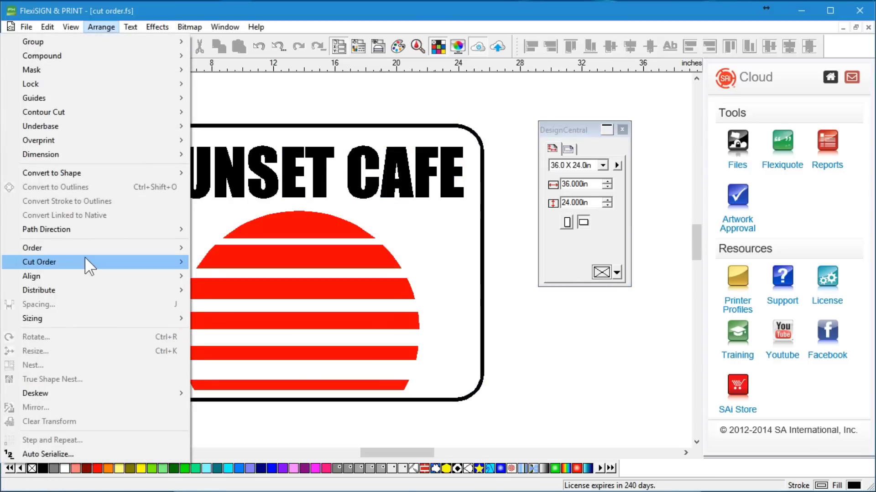
mouse_move(86, 260)
left_click(216, 261)
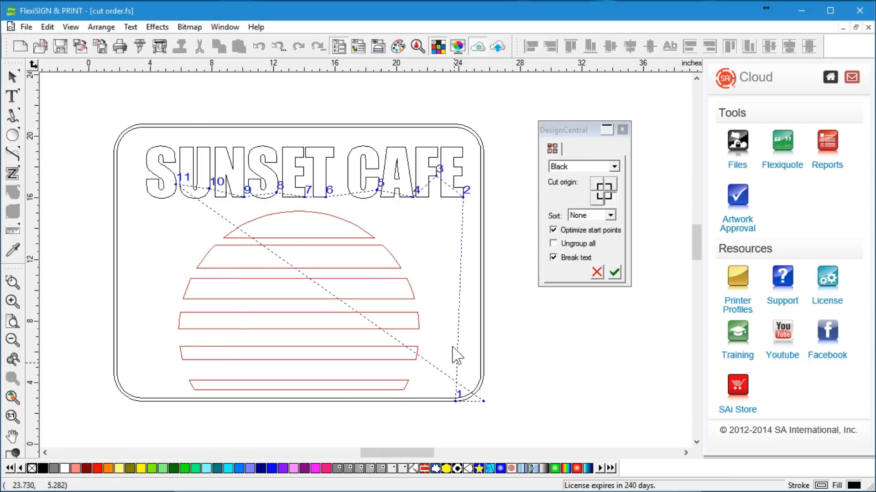
Step: Reorder black cuts E, F, A, C, T, E, S, N, U, S, then the rounded border, and accept
left_click(455, 198)
left_click(424, 197)
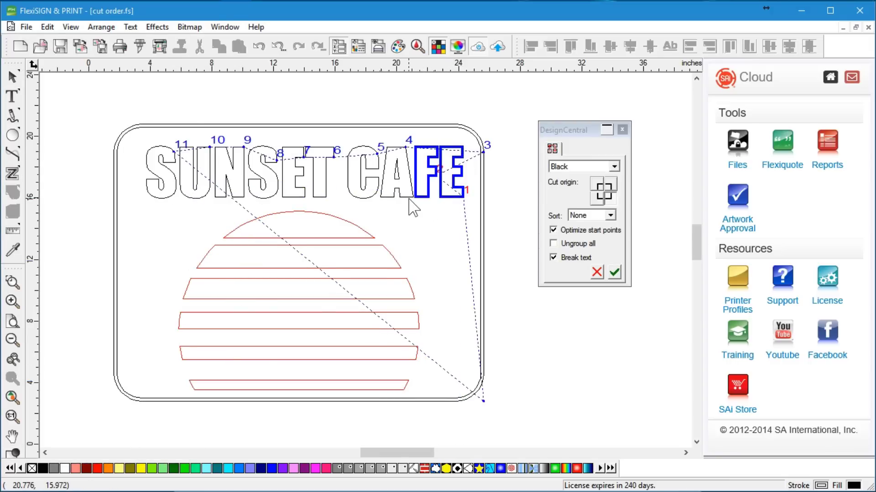
left_click(393, 201)
left_click(367, 197)
left_click(326, 201)
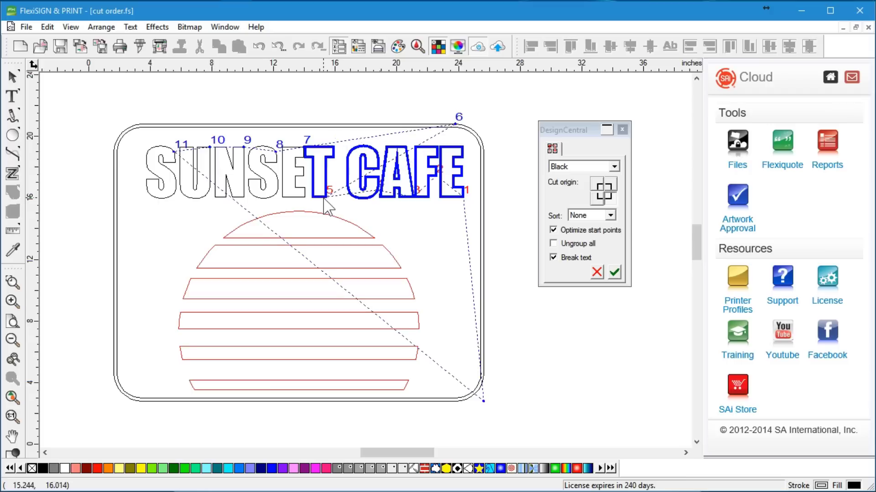
left_click(285, 201)
left_click(273, 201)
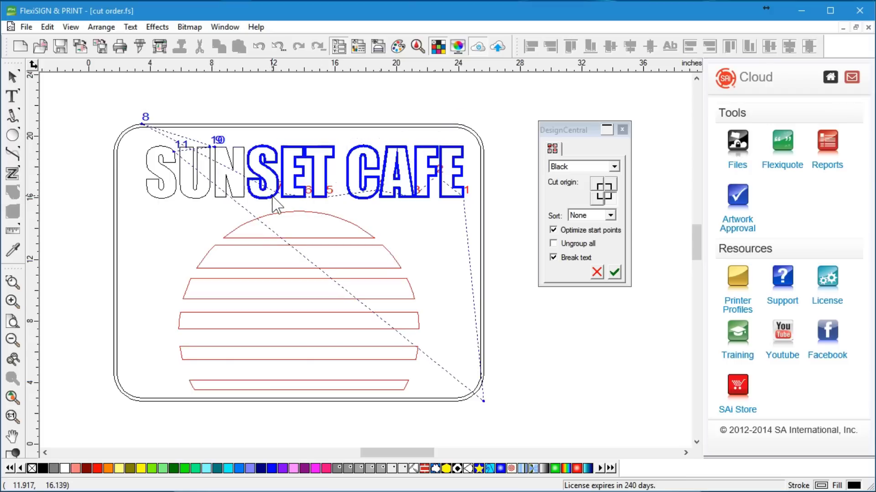
left_click(242, 202)
left_click(205, 197)
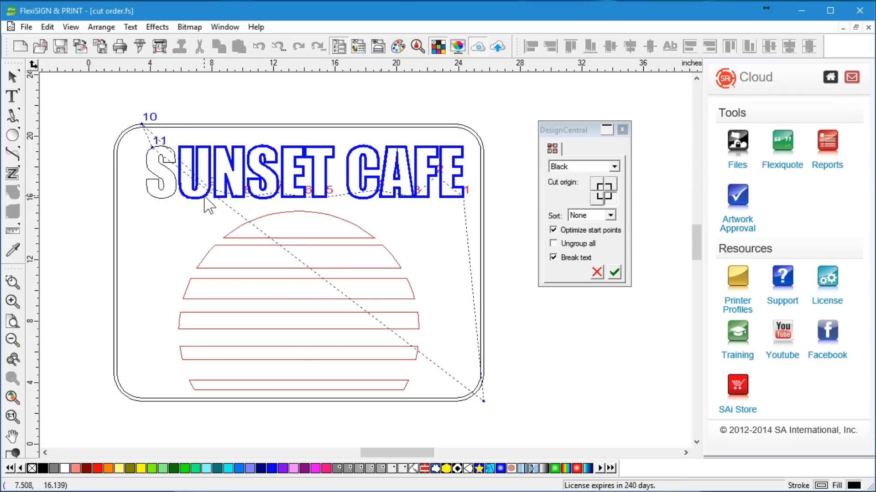
left_click(162, 199)
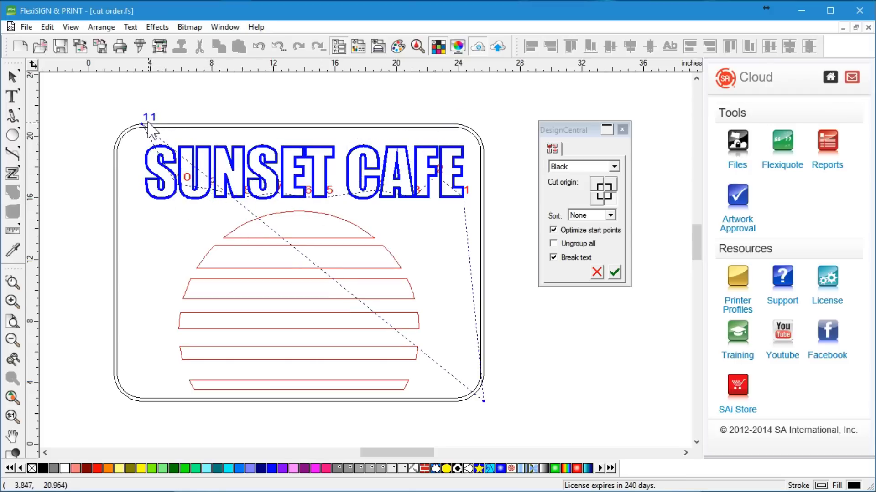
left_click(147, 123)
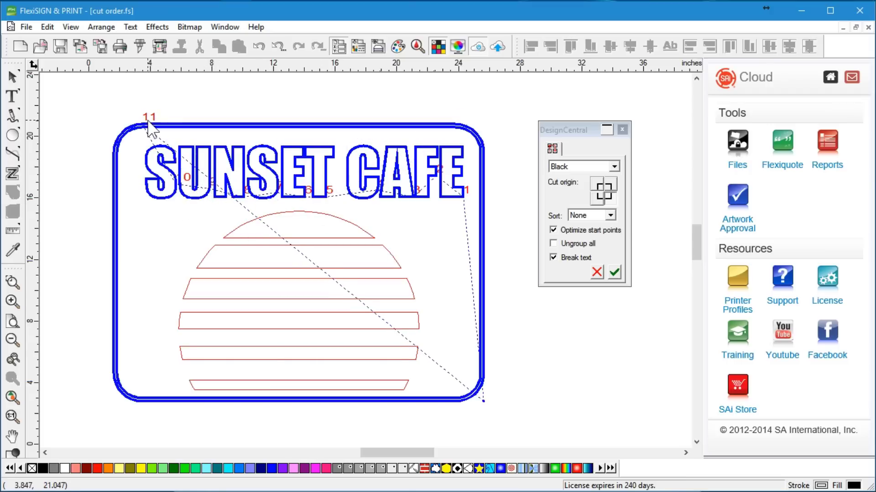
left_click(614, 272)
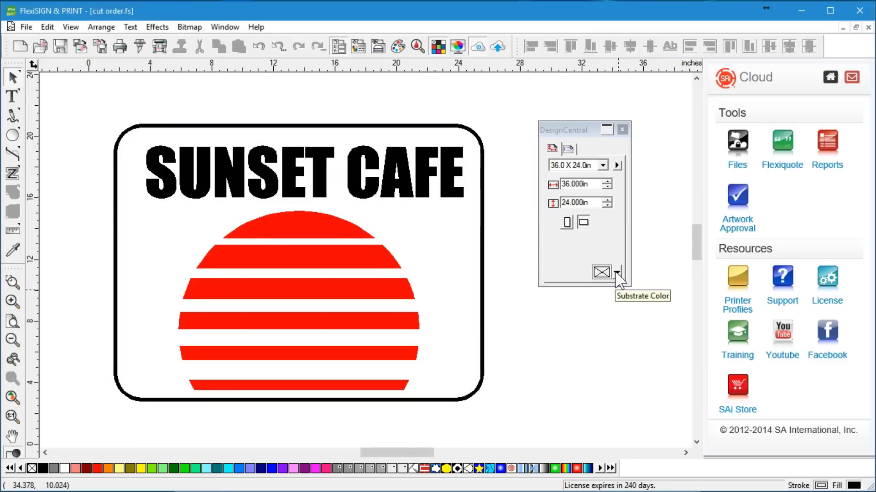
left_click(102, 28)
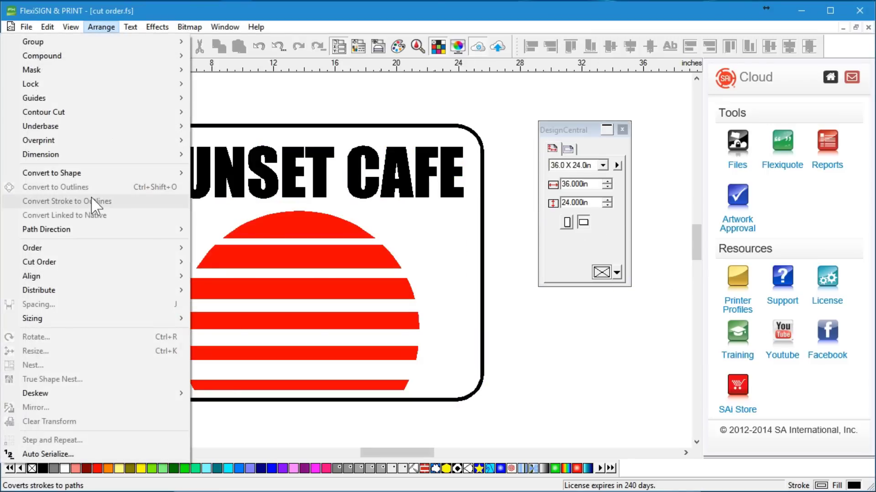
mouse_move(116, 261)
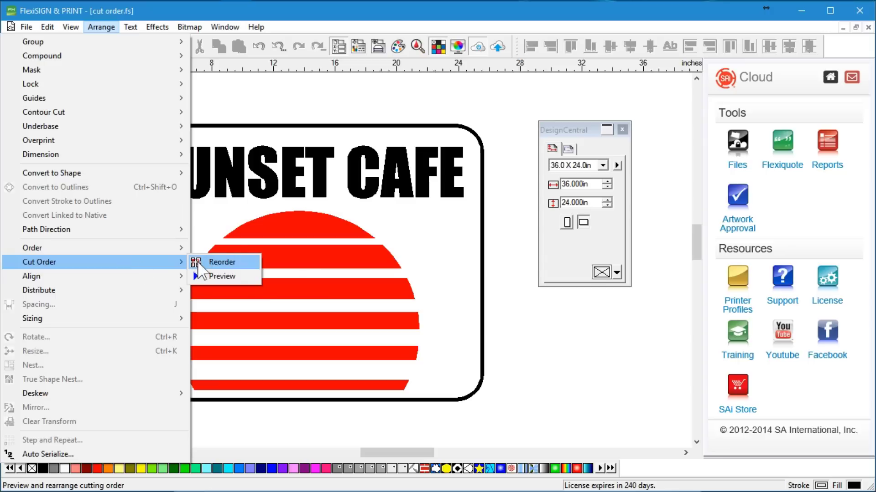
left_click(215, 262)
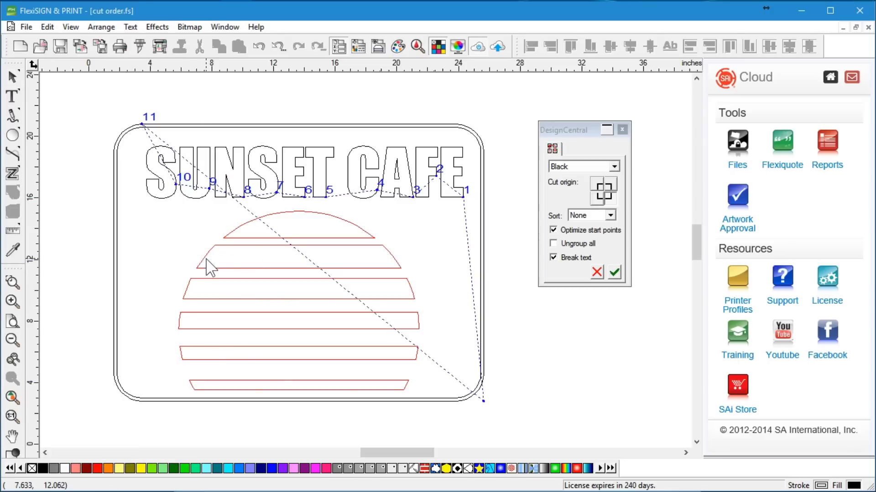
left_click(615, 273)
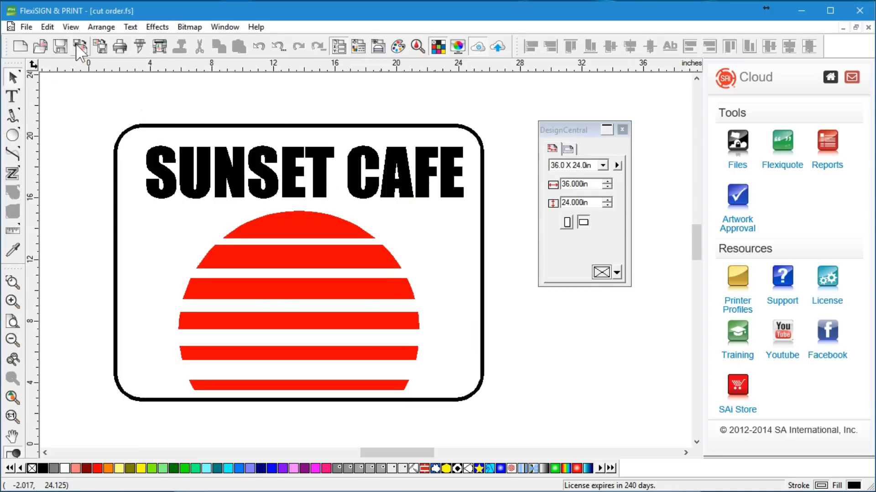
left_click(98, 27)
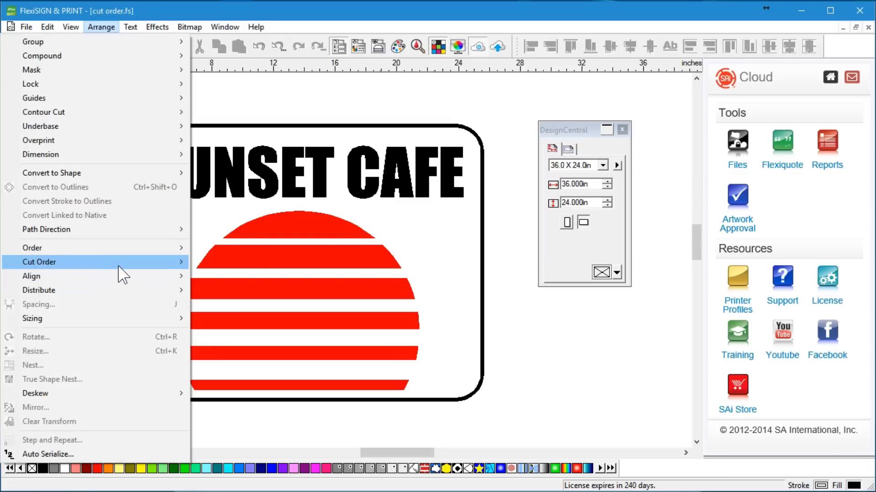
mouse_move(122, 275)
left_click(222, 275)
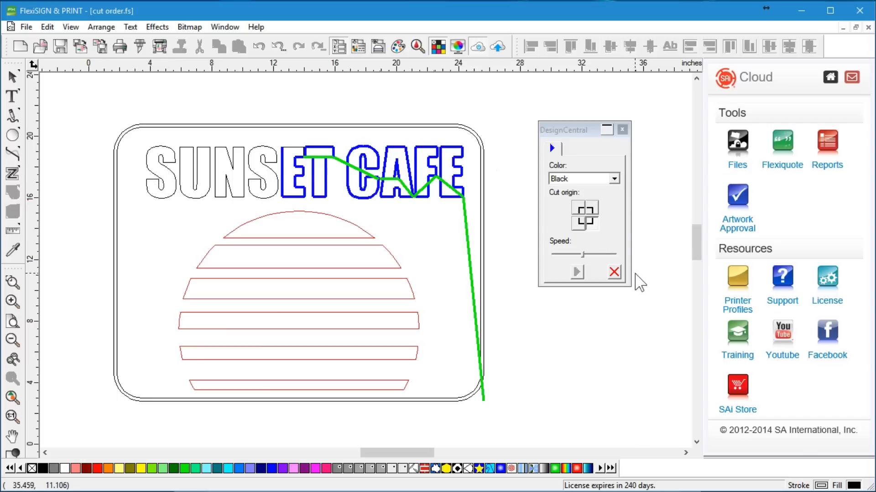
left_click_drag(582, 258, 614, 261)
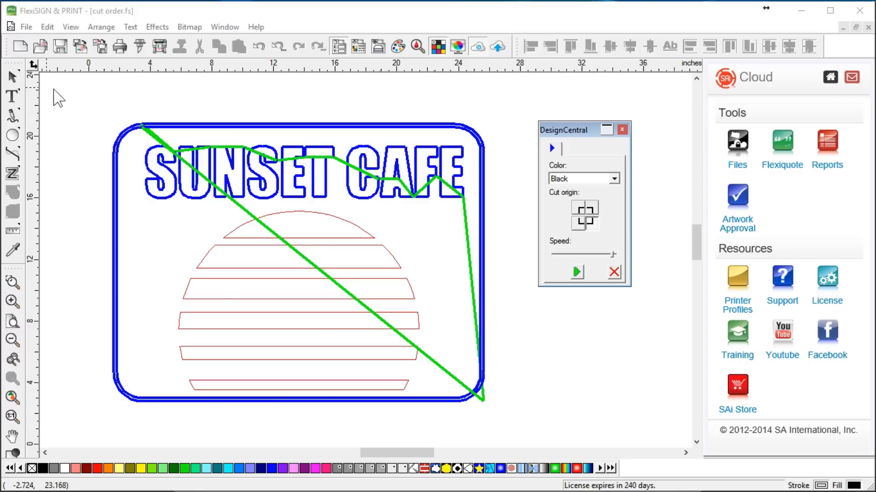
Step: Cancel the preview and reopen Cut Order Reorder filtered to the Red cuts
left_click(614, 272)
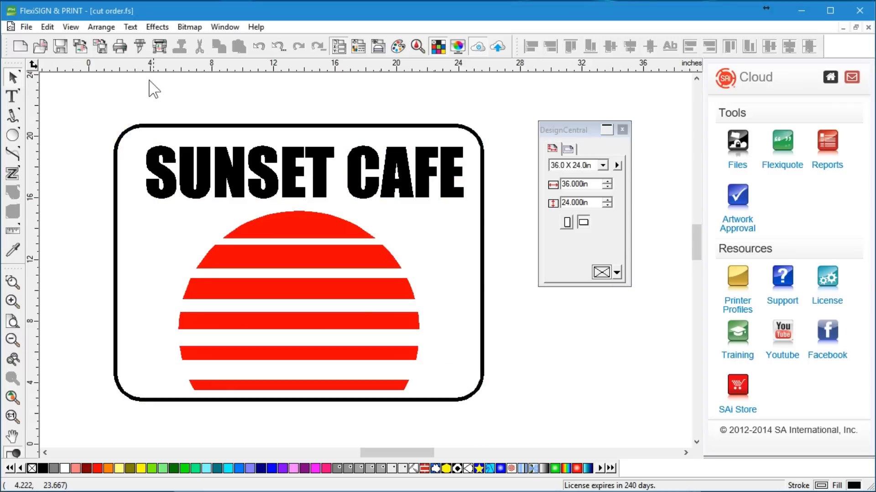
left_click(100, 27)
mouse_move(91, 258)
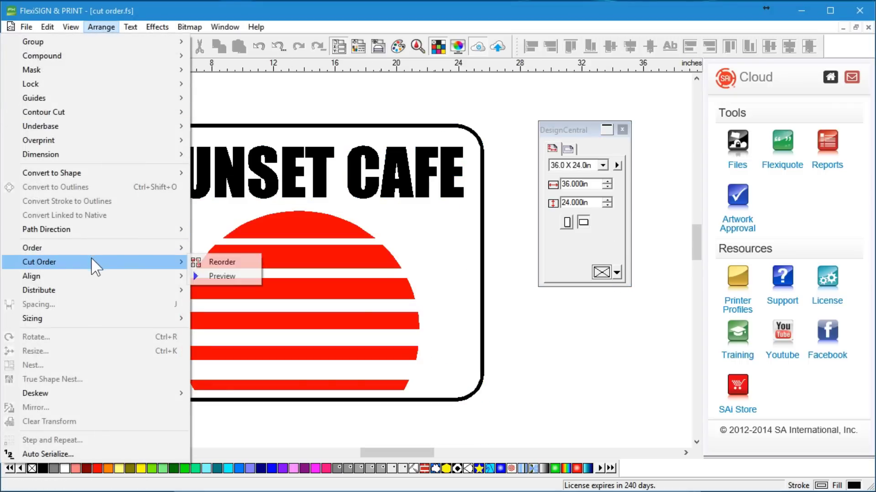
left_click(217, 262)
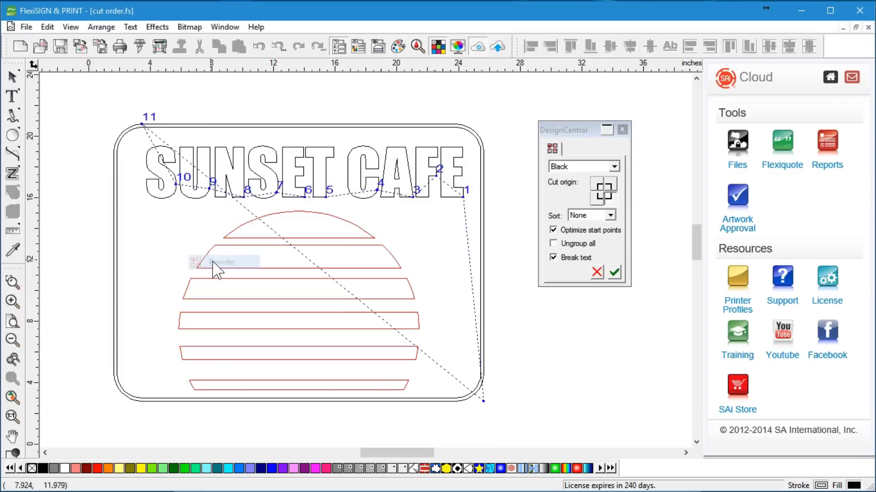
left_click(574, 167)
left_click(567, 193)
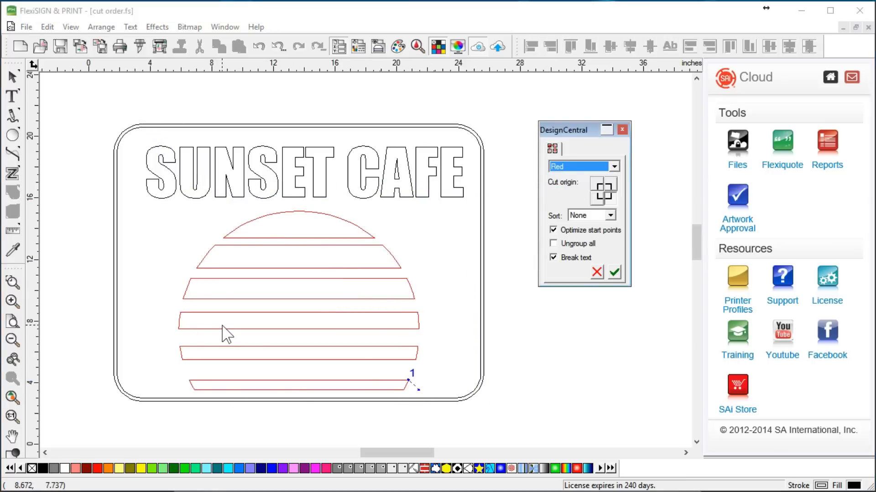
Step: Ungroup all red stripes, sort them by Maximize speed, and apply the order
left_click(553, 244)
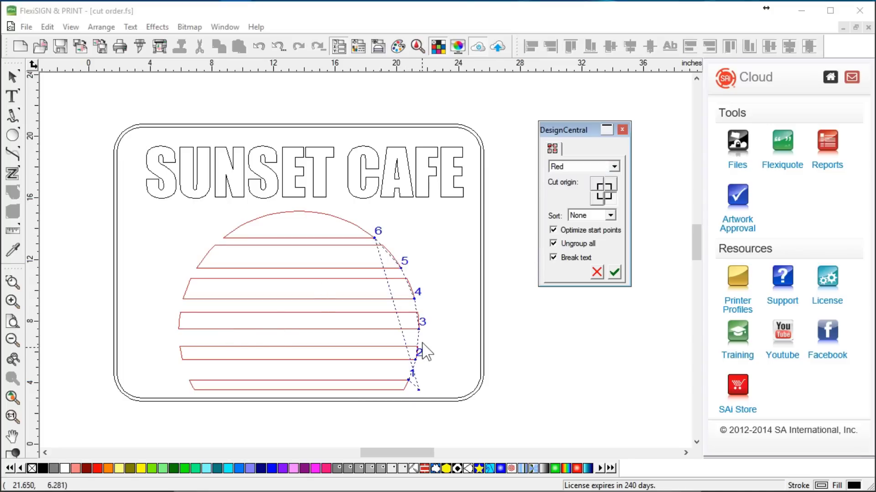
left_click(593, 222)
left_click(588, 253)
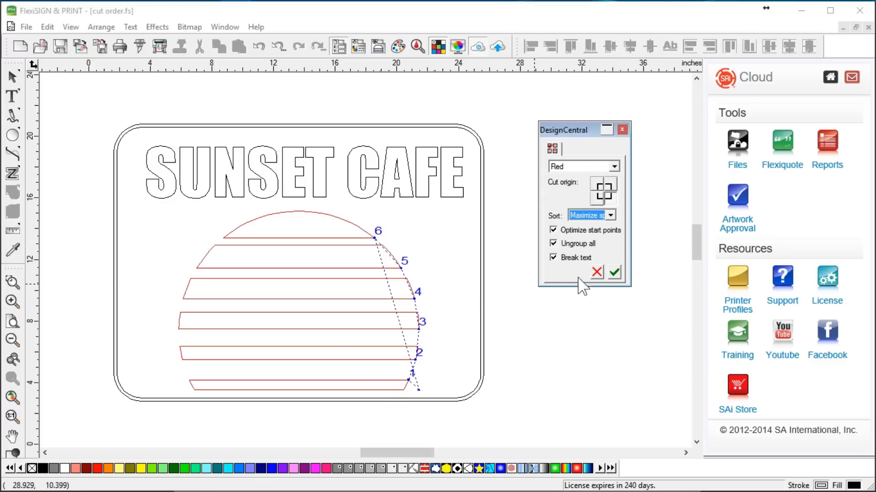
left_click(615, 273)
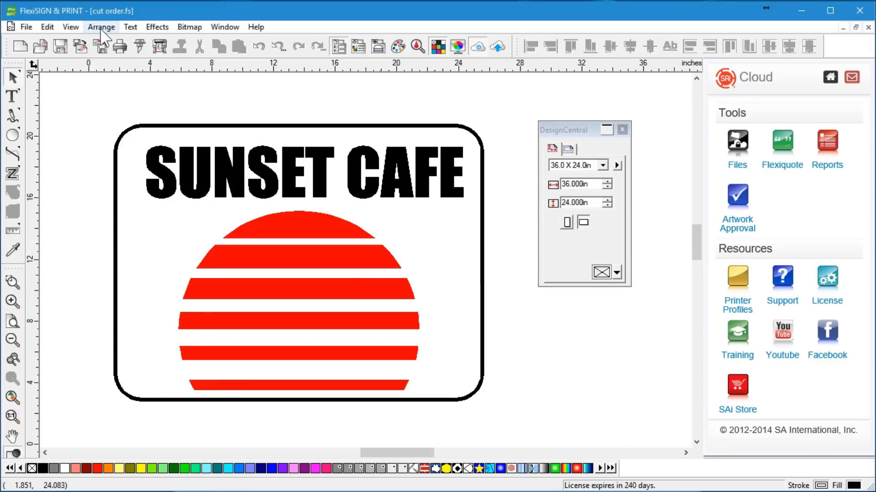
Step: Start the Cut Order Preview, view the Red cuts, then switch it to All colors
left_click(101, 27)
mouse_move(129, 263)
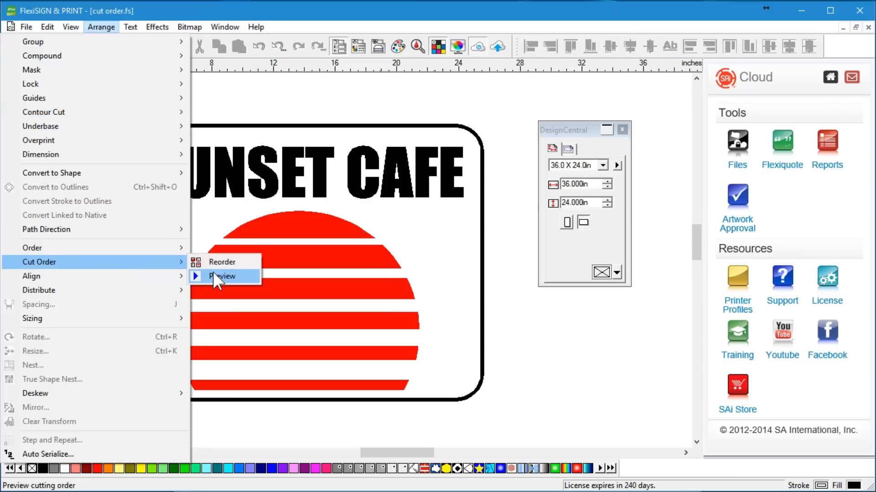
left_click(225, 276)
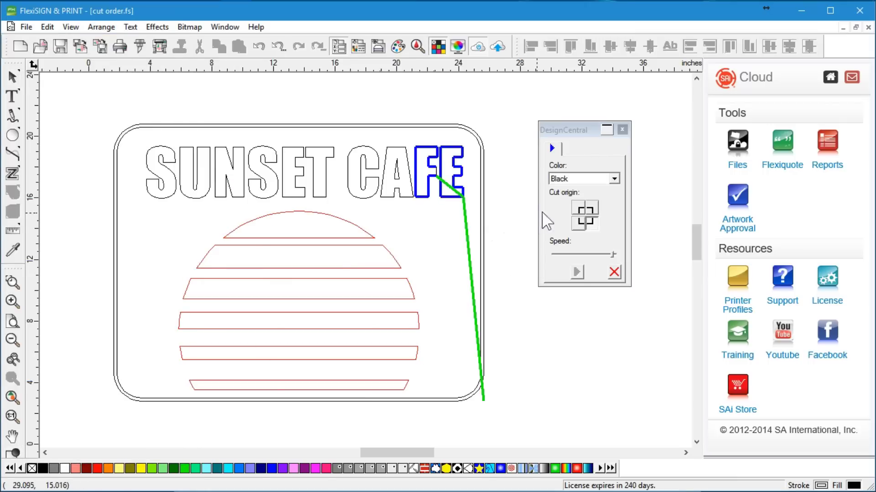
left_click(579, 180)
left_click(580, 202)
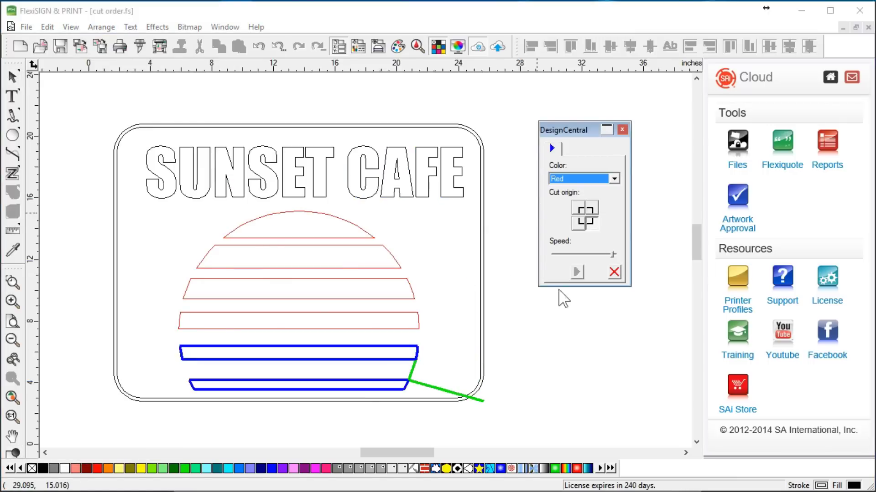
left_click(590, 177)
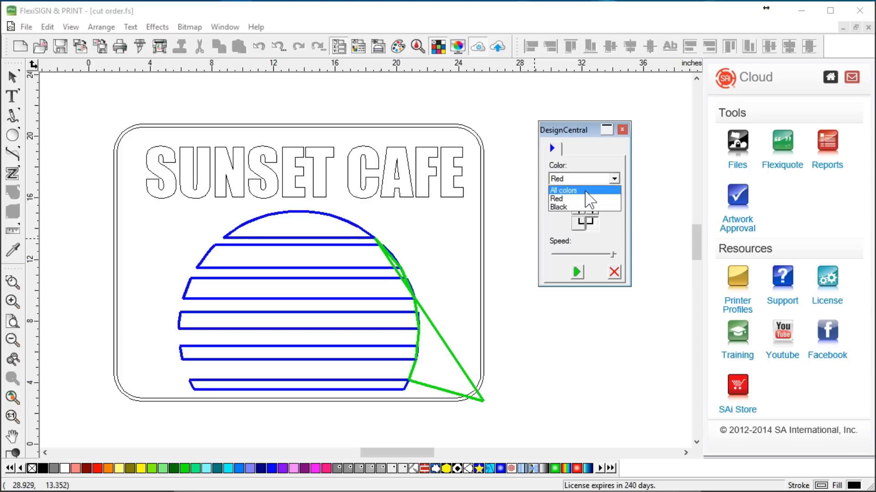
left_click(576, 191)
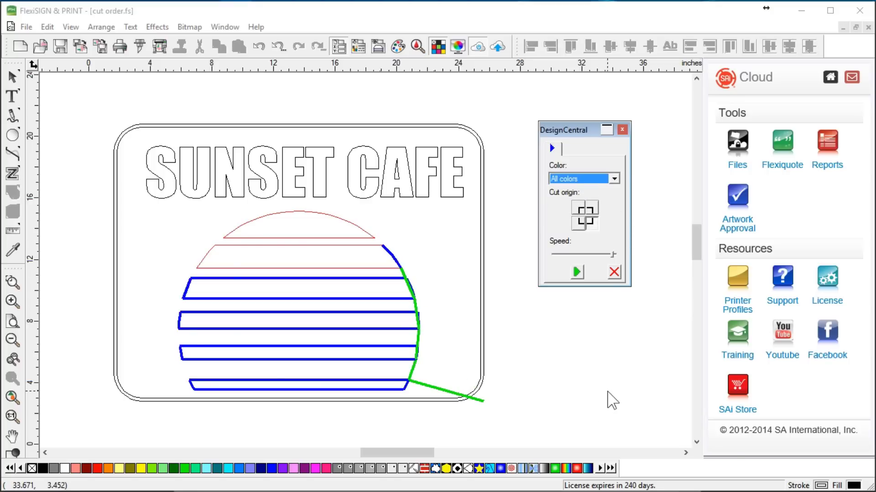